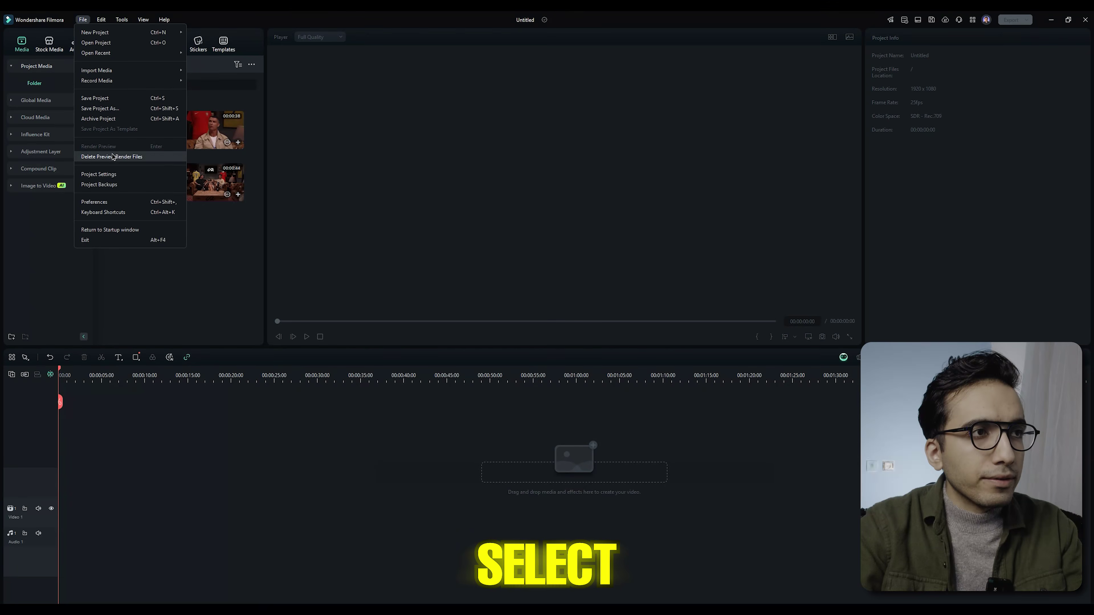
Step: Set Project Settings to 1920x1080 resolution with a 30 fps frame rate
click(98, 174)
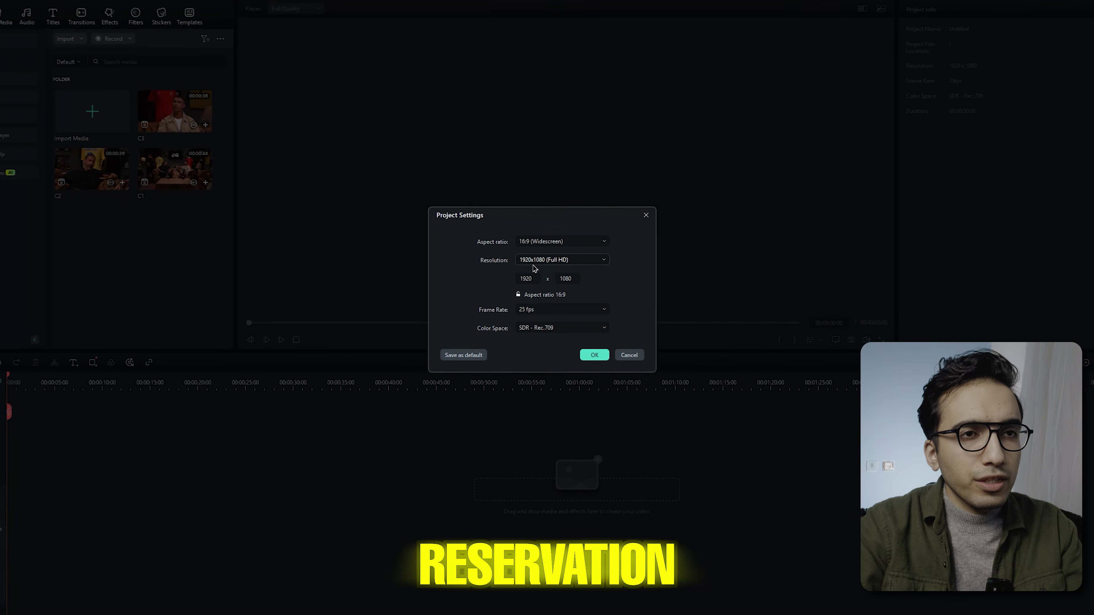
click(534, 262)
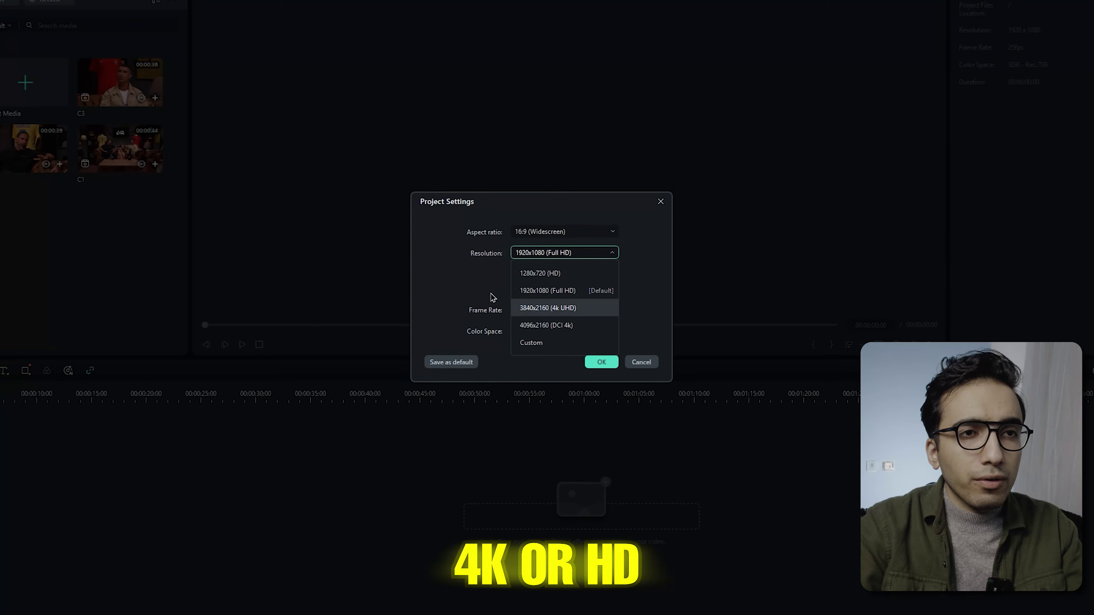
click(503, 288)
click(560, 309)
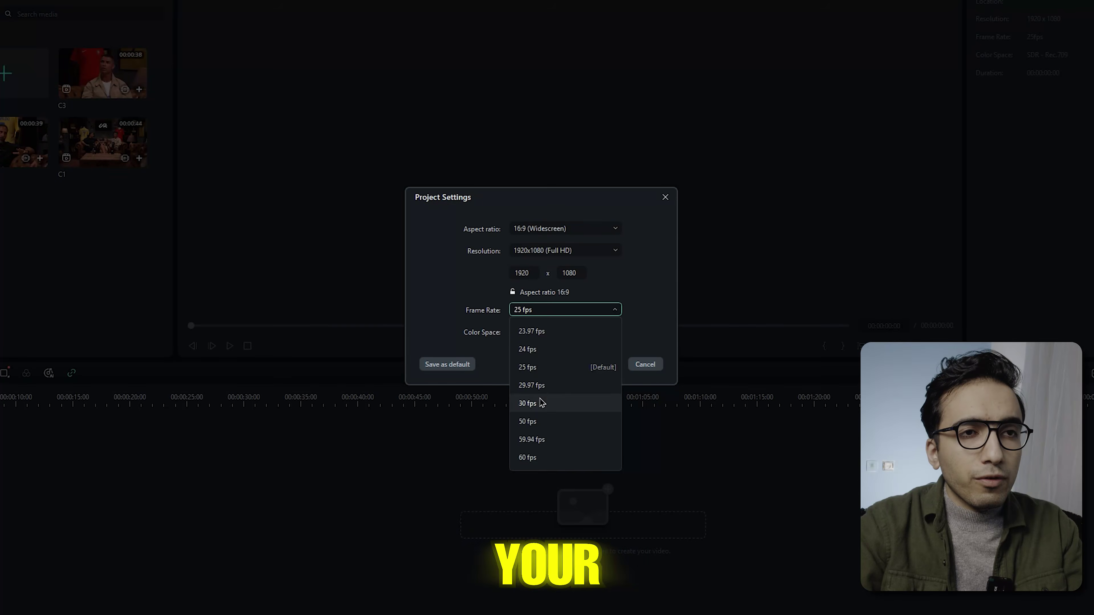
click(527, 403)
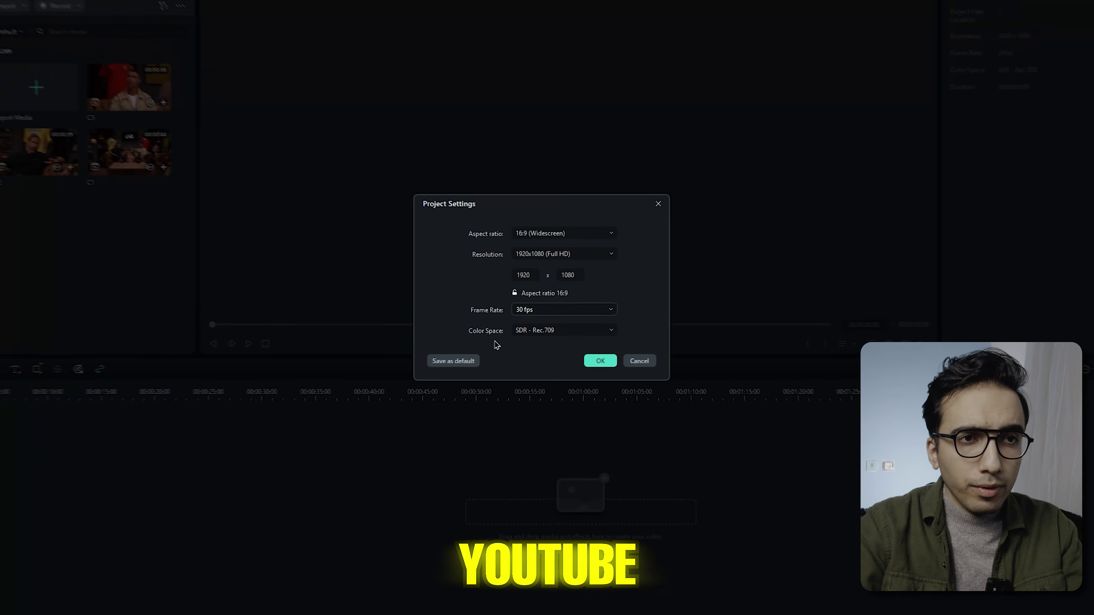
click(603, 364)
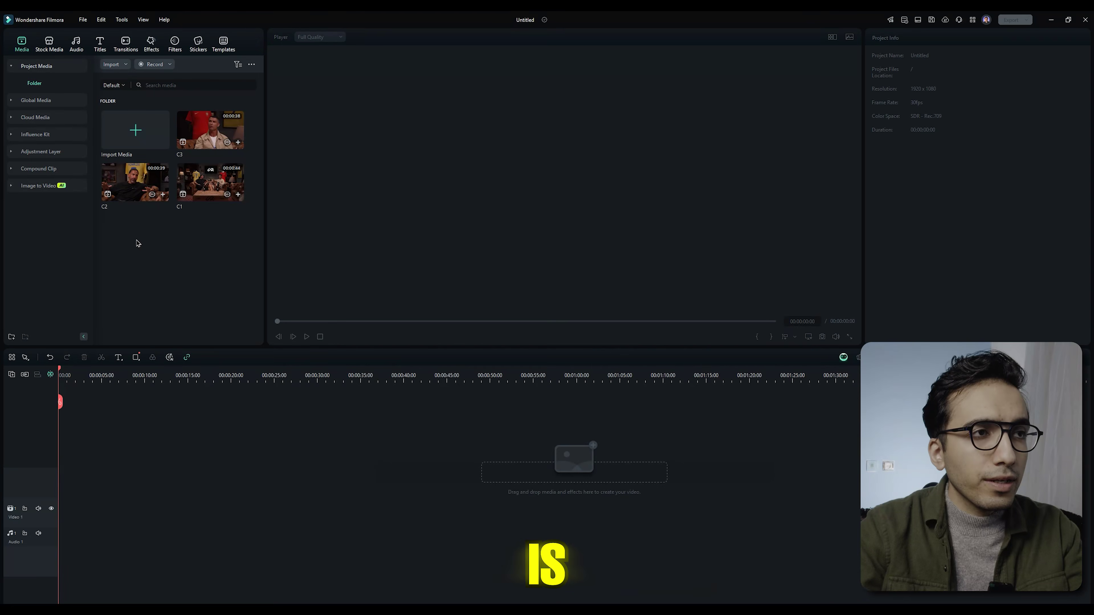
Step: Combine clips C1, C2 and C3 into a Multi-Camera Clip synced by audio
drag(136, 243, 202, 147)
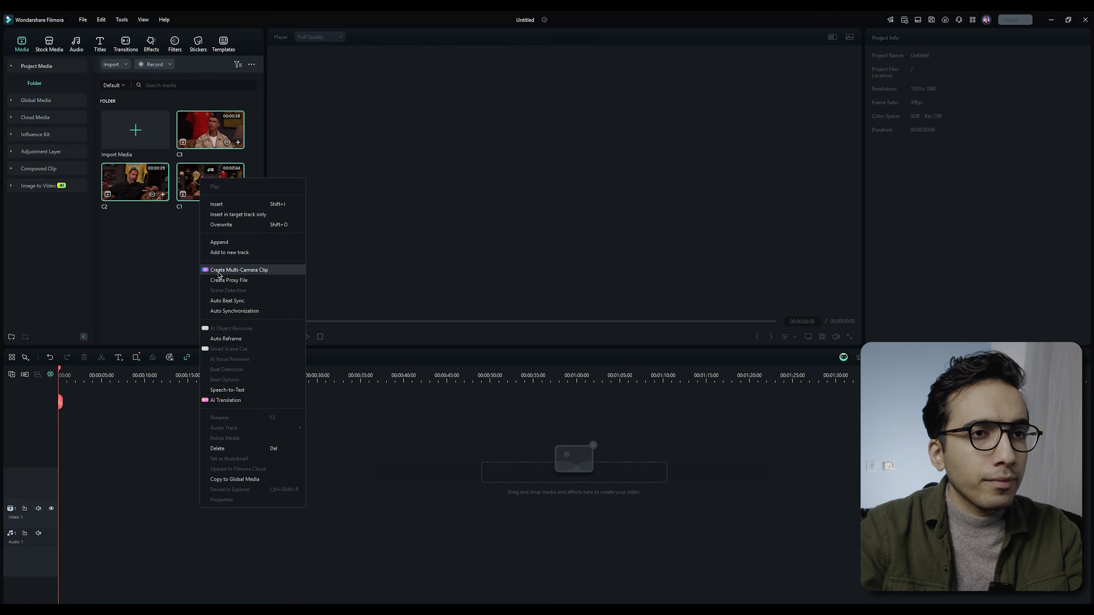
click(220, 272)
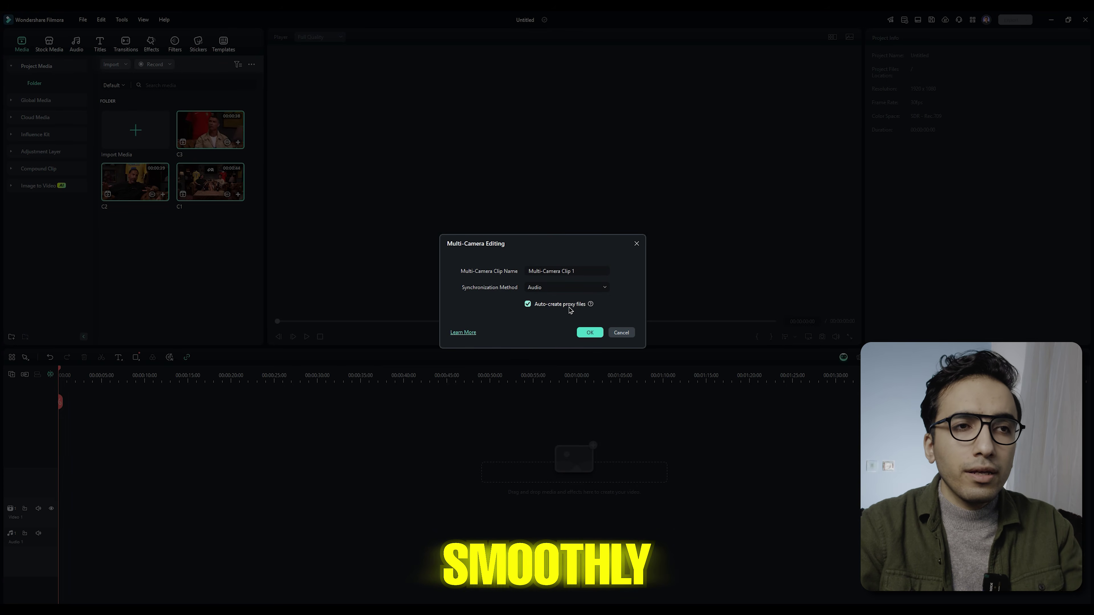
click(587, 333)
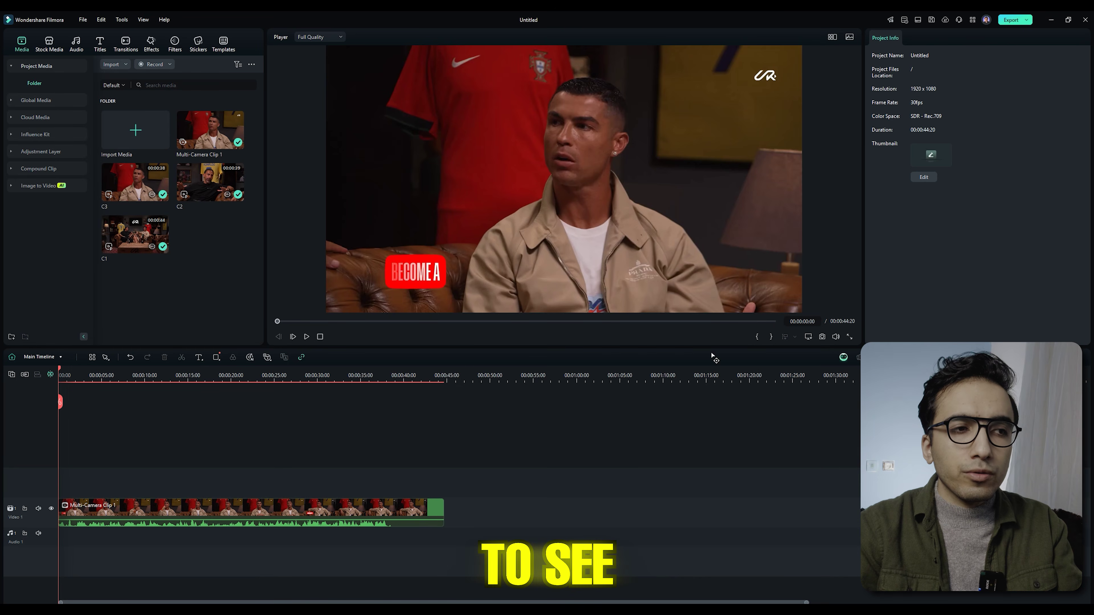
Step: Show the multi-camera angles and cut between camera 3's wide shot and camera 1's close-up during playback
click(832, 37)
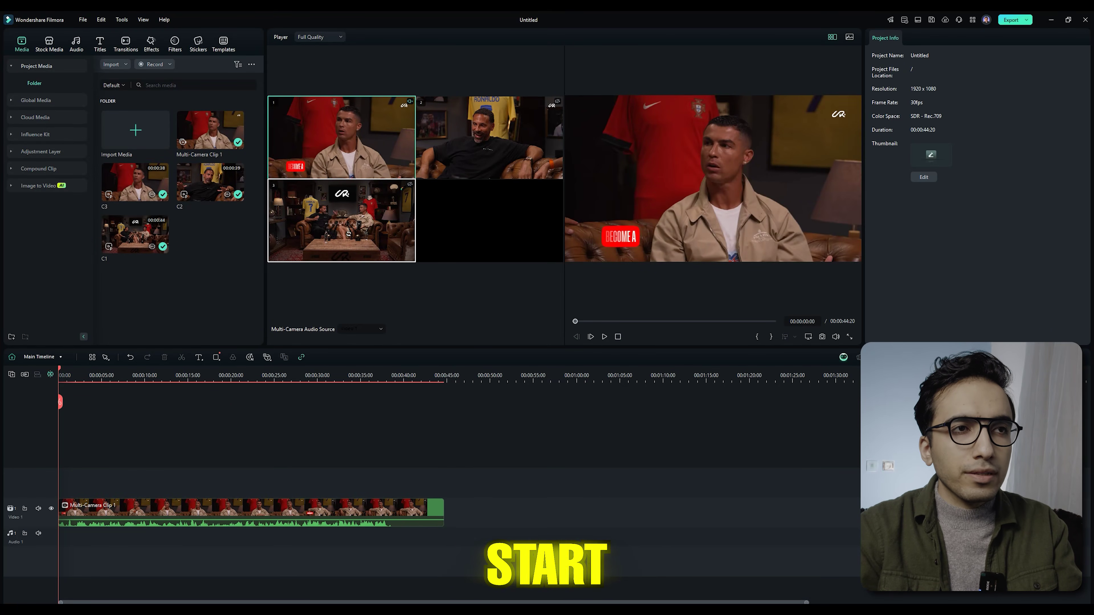
click(347, 225)
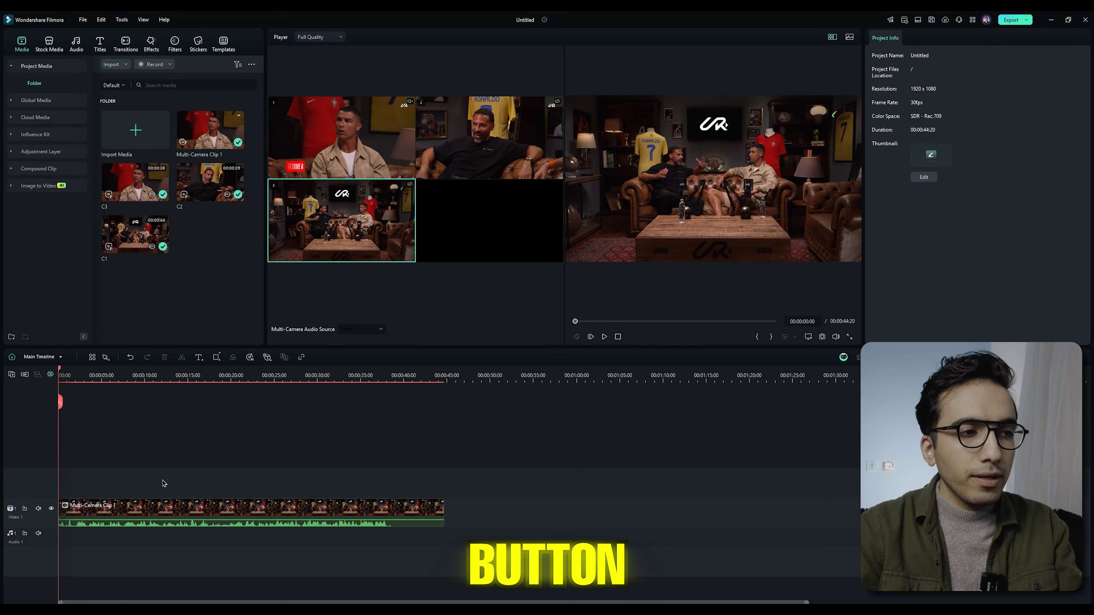
key(space)
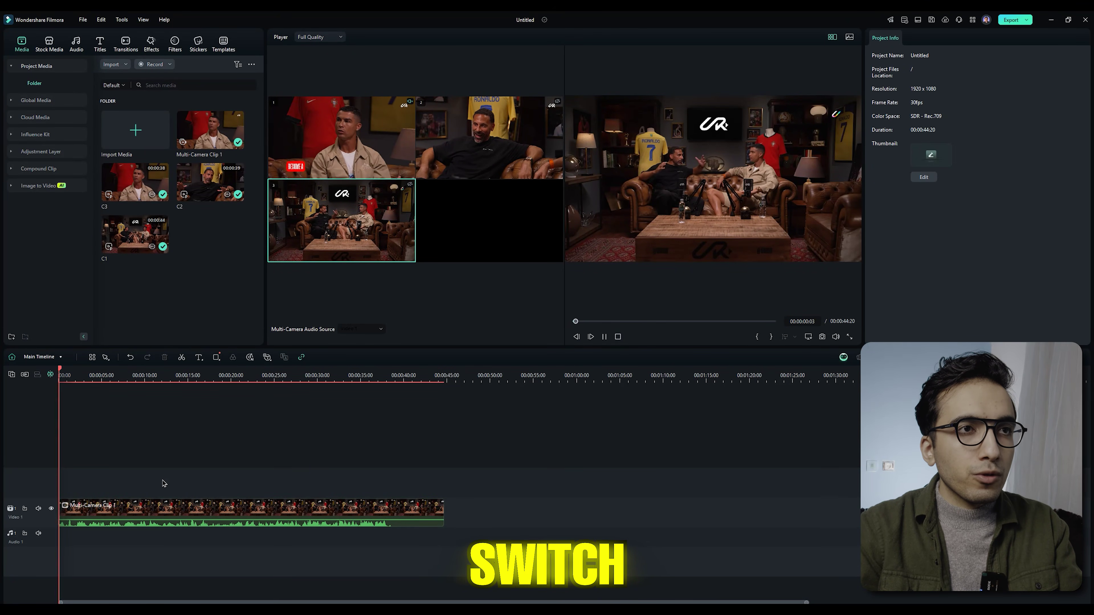
click(346, 139)
click(370, 197)
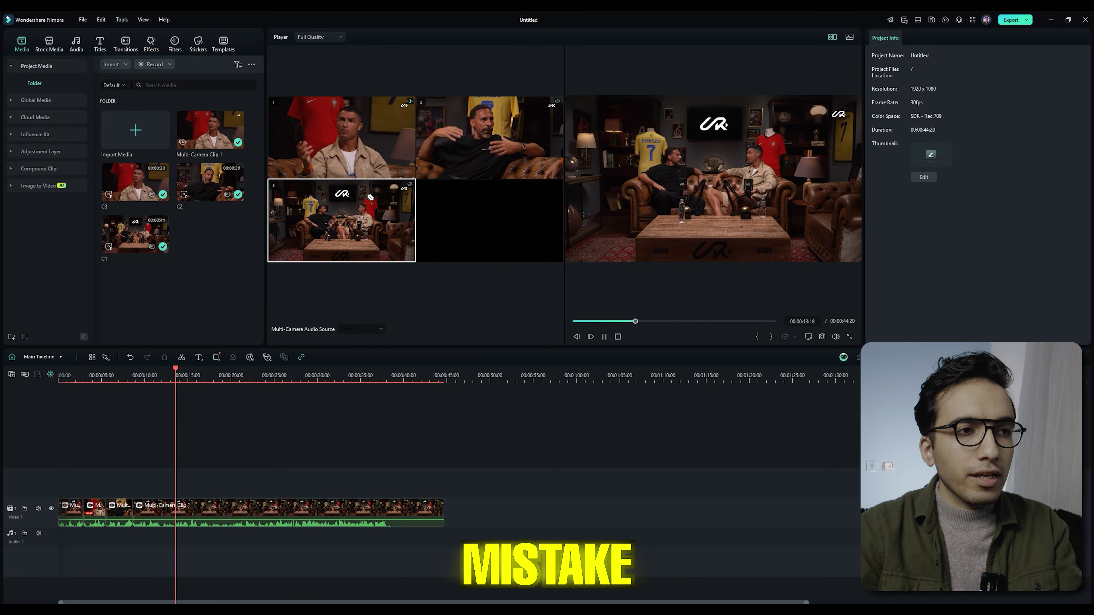
Step: Pause, cut to camera 1's close-up, return to about 12 seconds and select a cut segment
key(space)
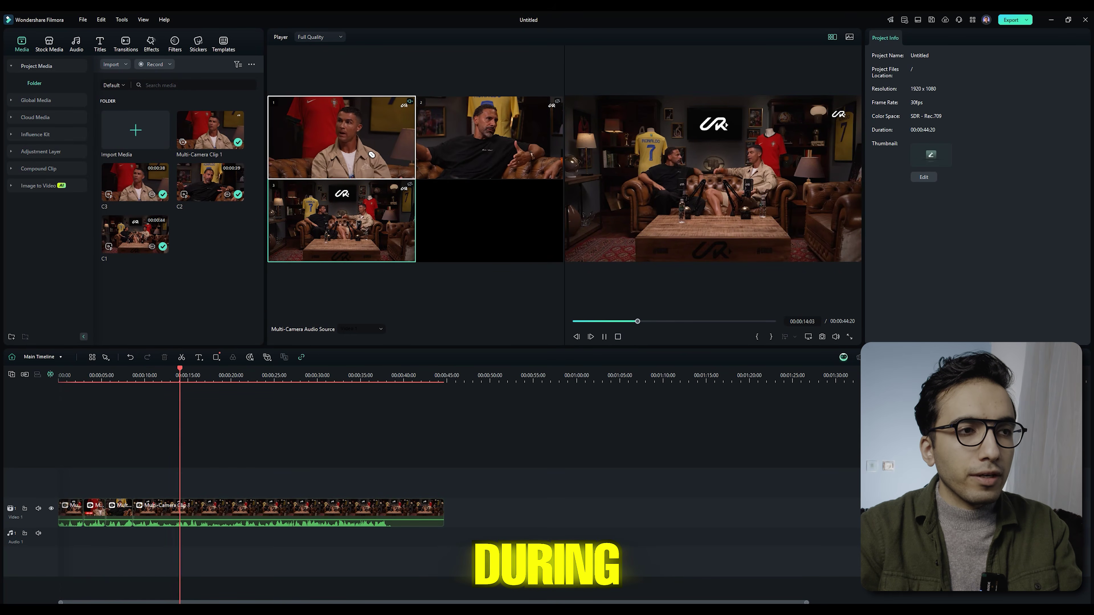
click(341, 138)
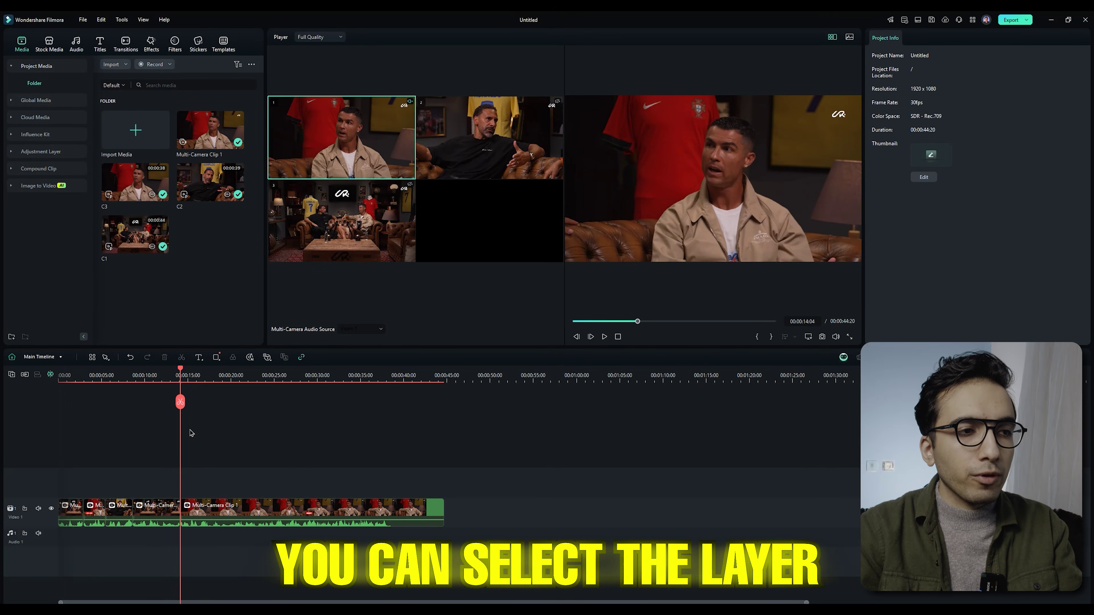
drag(179, 385, 168, 396)
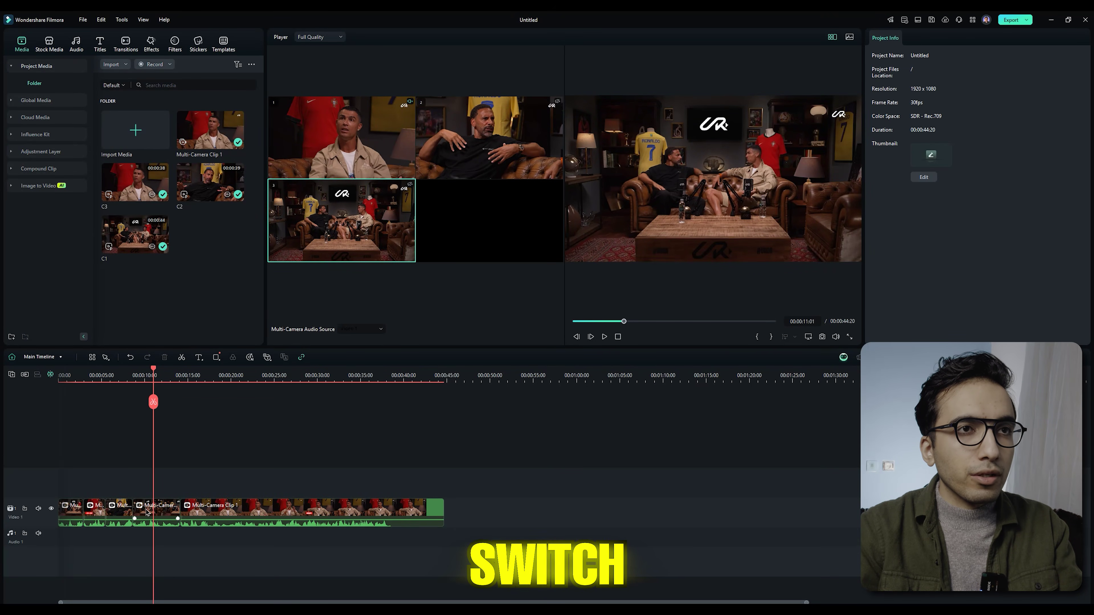
click(156, 511)
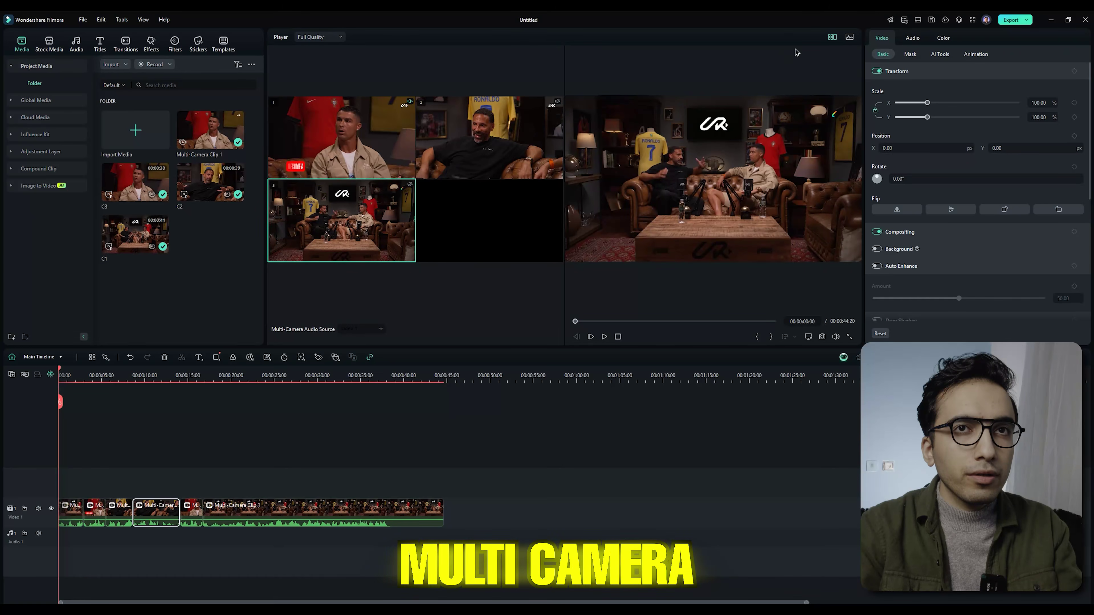
Step: Turn off Multi-Camera View to return to the single full-size preview
click(832, 37)
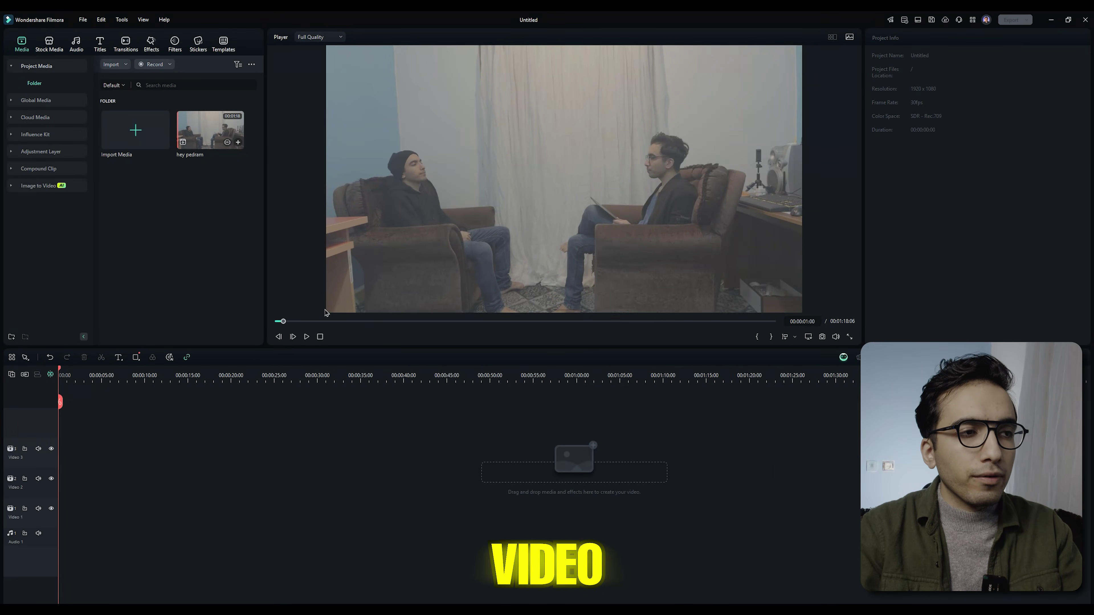
Step: Put the interview clip on Video 2 at 1920x1080 30fps, with a copy on Video 1
drag(177, 252, 60, 485)
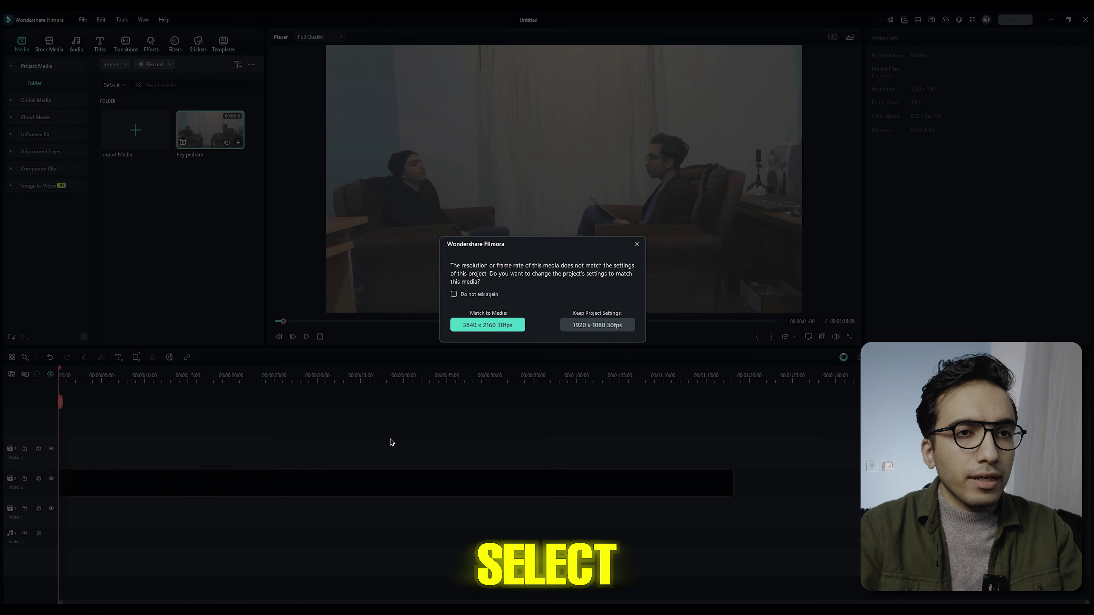
click(590, 325)
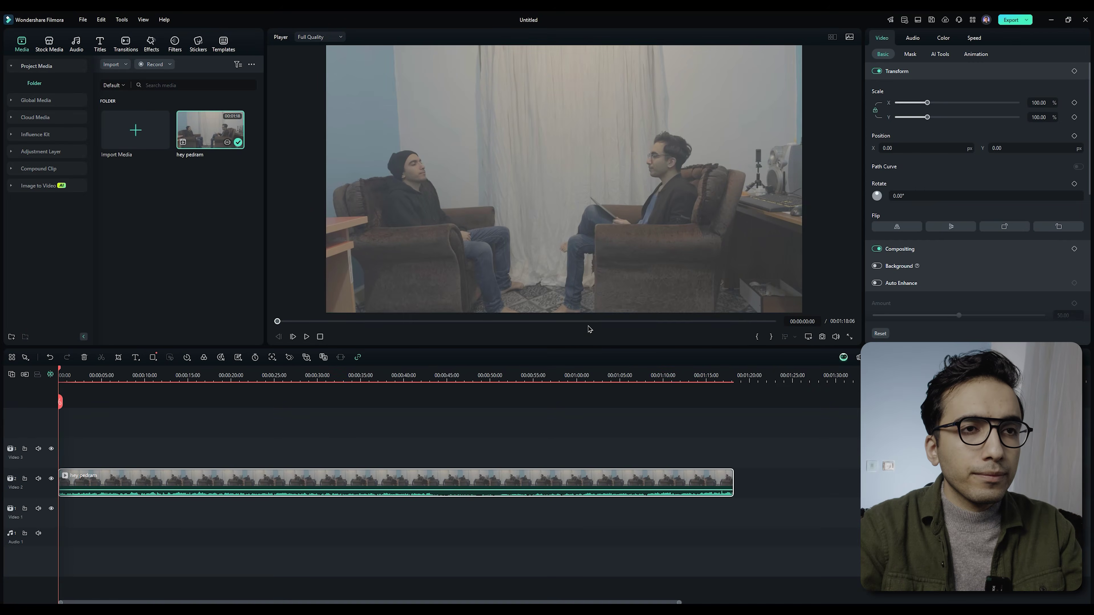
drag(106, 486, 78, 482)
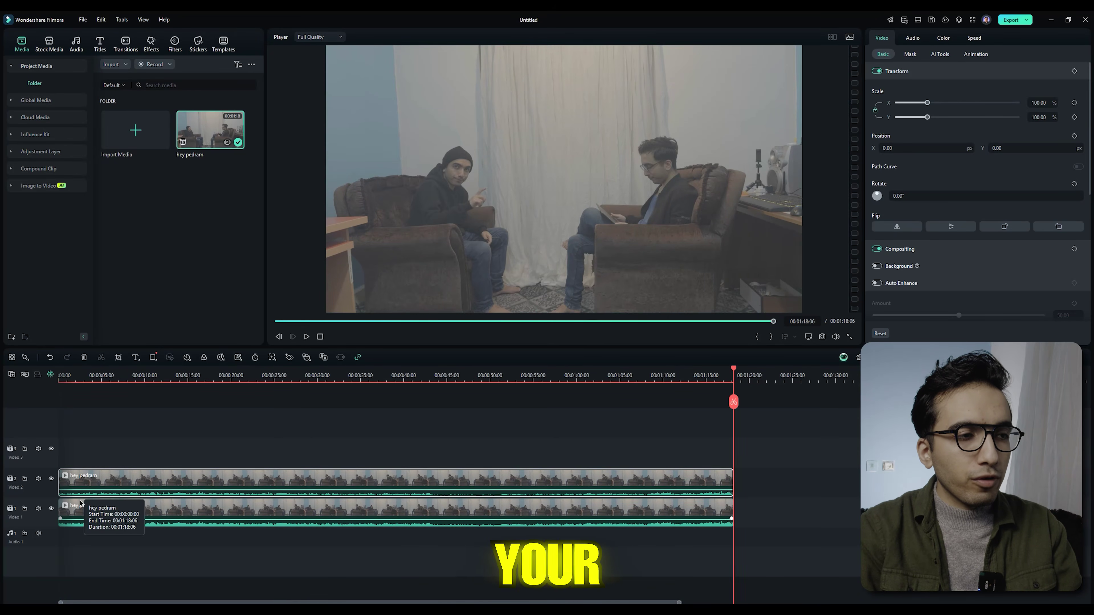
Step: Scale the Video 2 interview copy to about 290% and frame it on the beanie-wearing guest
click(83, 458)
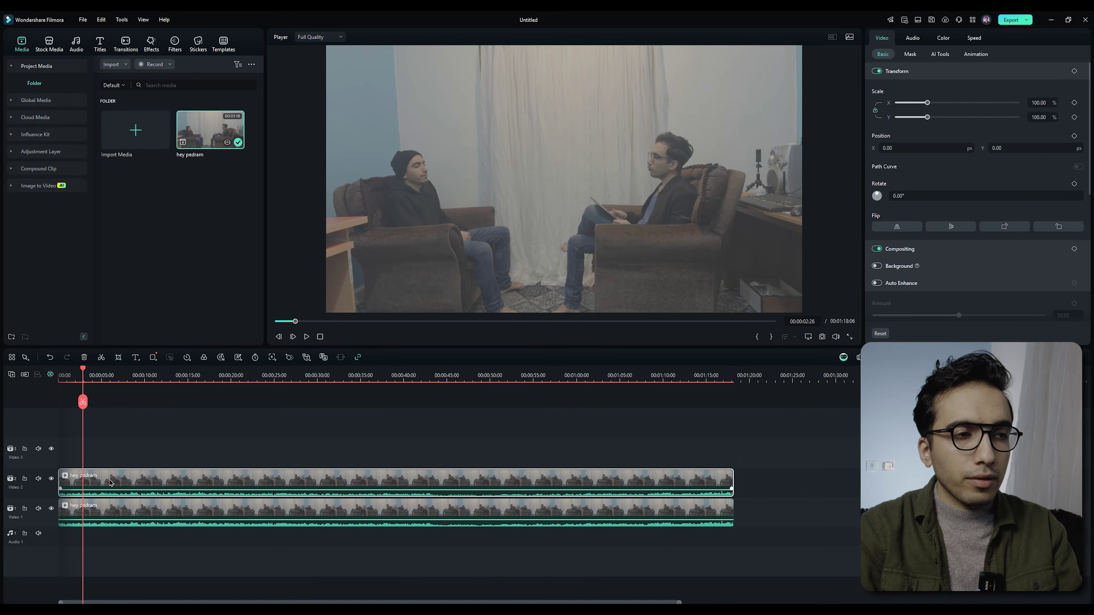
drag(927, 102, 983, 103)
drag(444, 213, 645, 224)
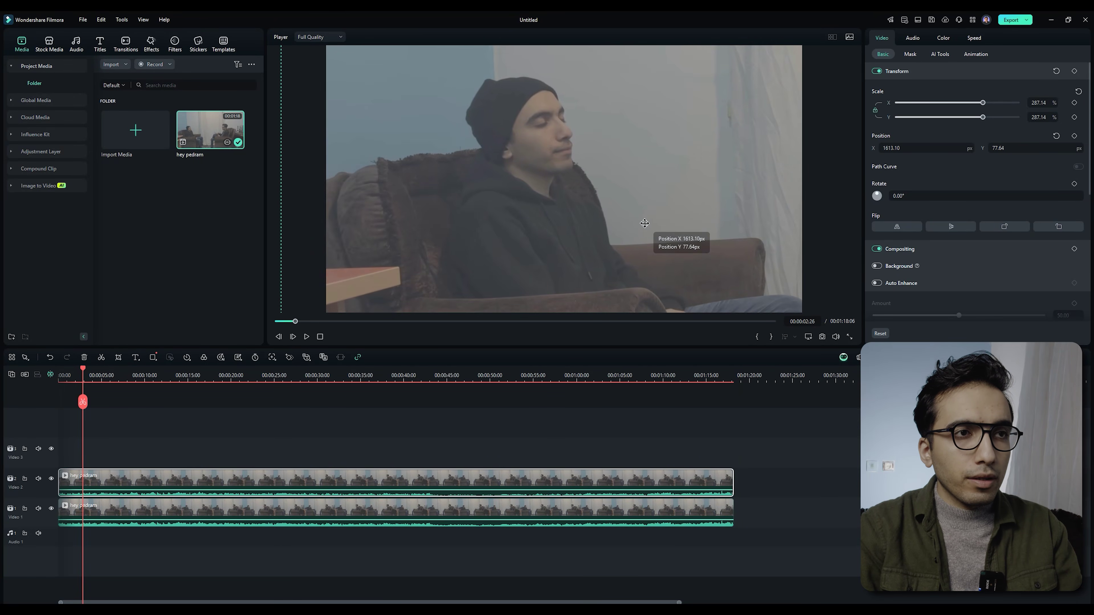
drag(566, 232, 603, 234)
drag(82, 371, 54, 382)
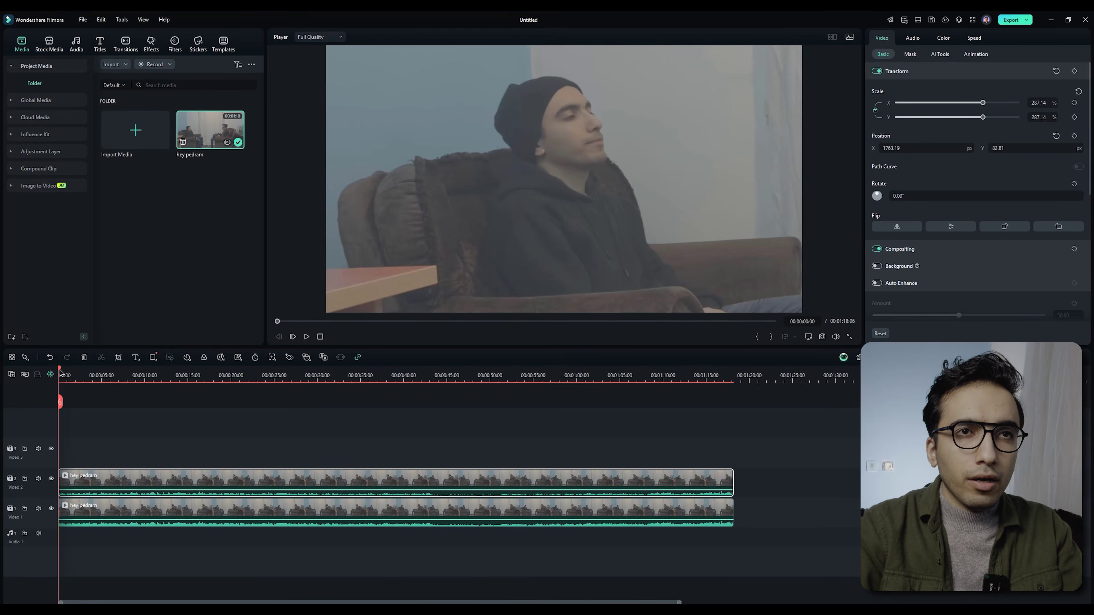
drag(642, 229, 651, 237)
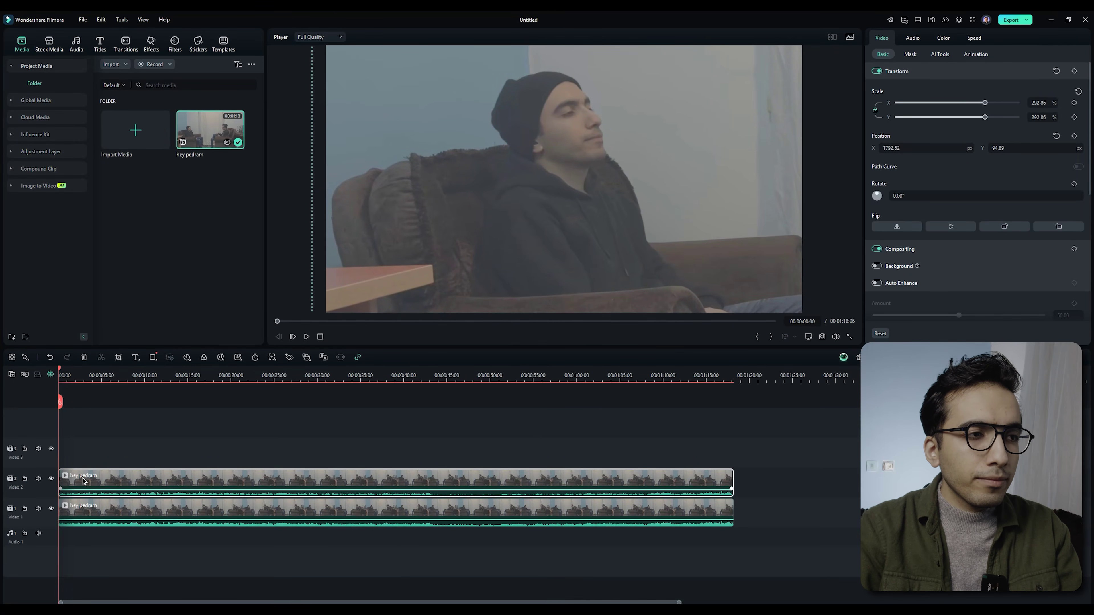
Step: Paste a copy onto Video 3, reframe it on the man with glasses, and select all three clips
key(ctrl+c)
key(ctrl+v)
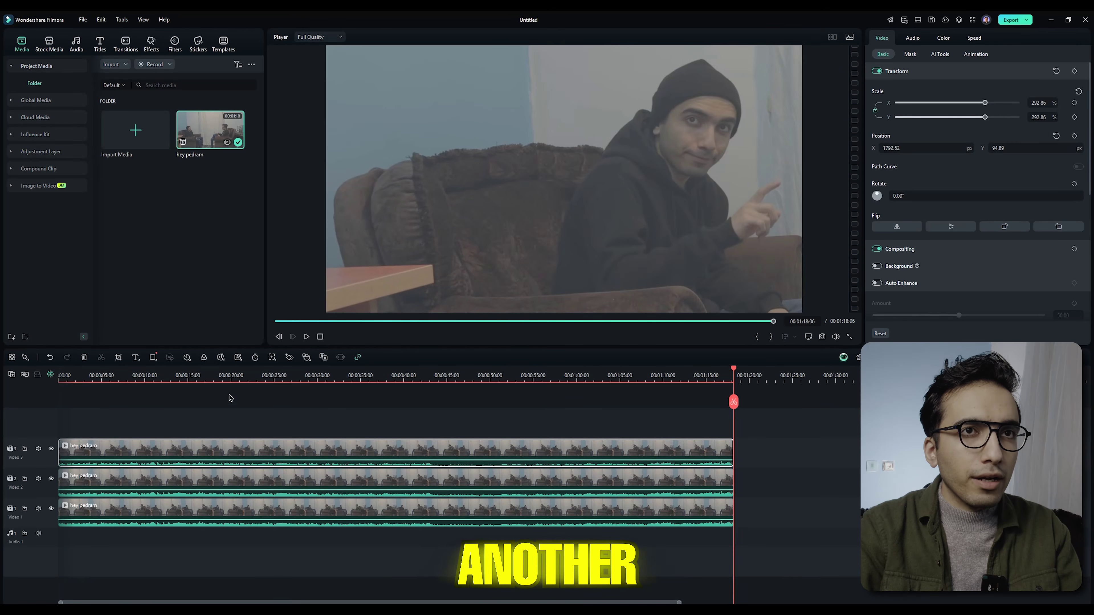
click(91, 399)
drag(732, 235, 452, 239)
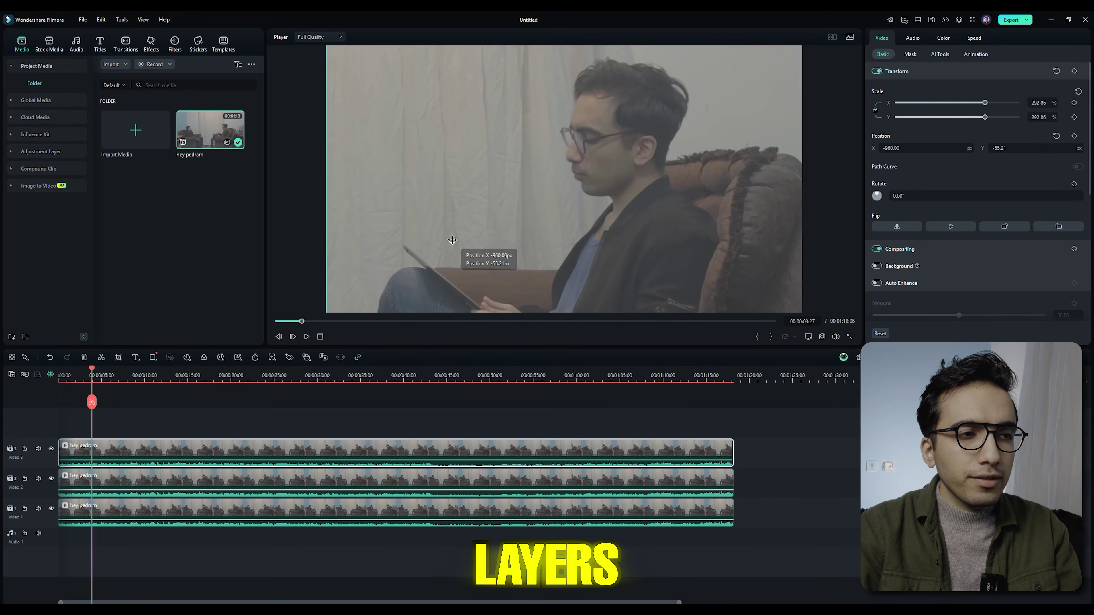
drag(810, 427, 183, 533)
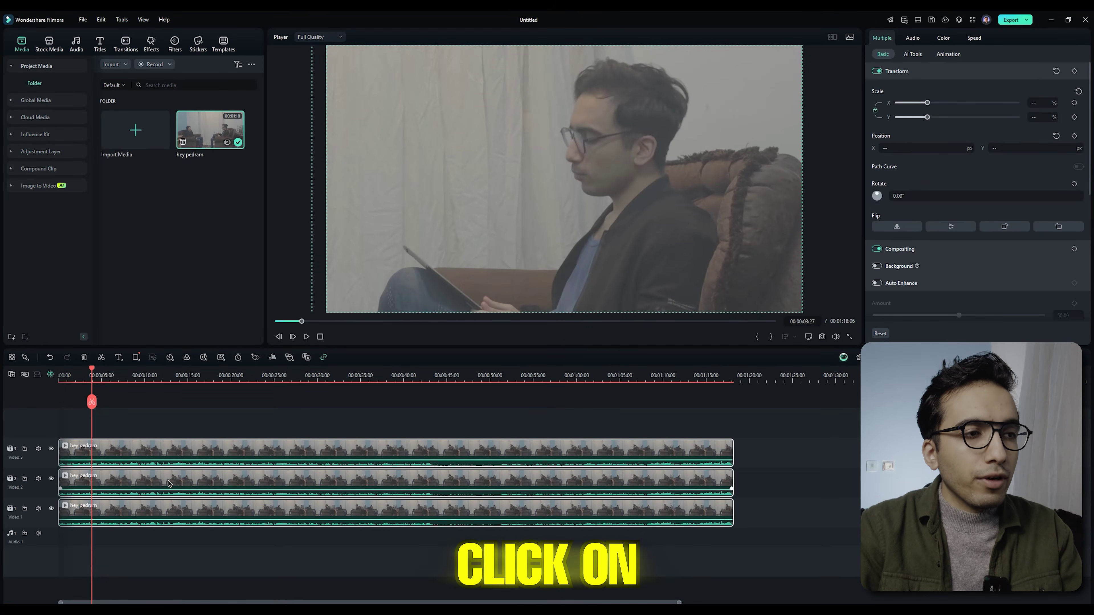
Step: Create Multi-Camera Clip 1 from the three selected stacked clips, keeping audio sync
right_click(162, 474)
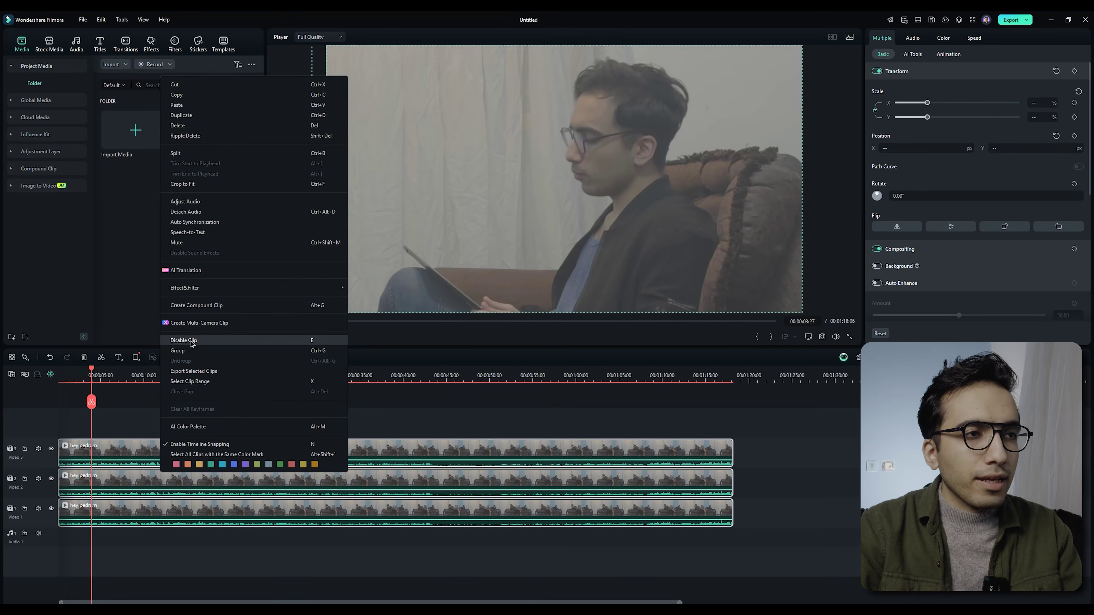
click(198, 324)
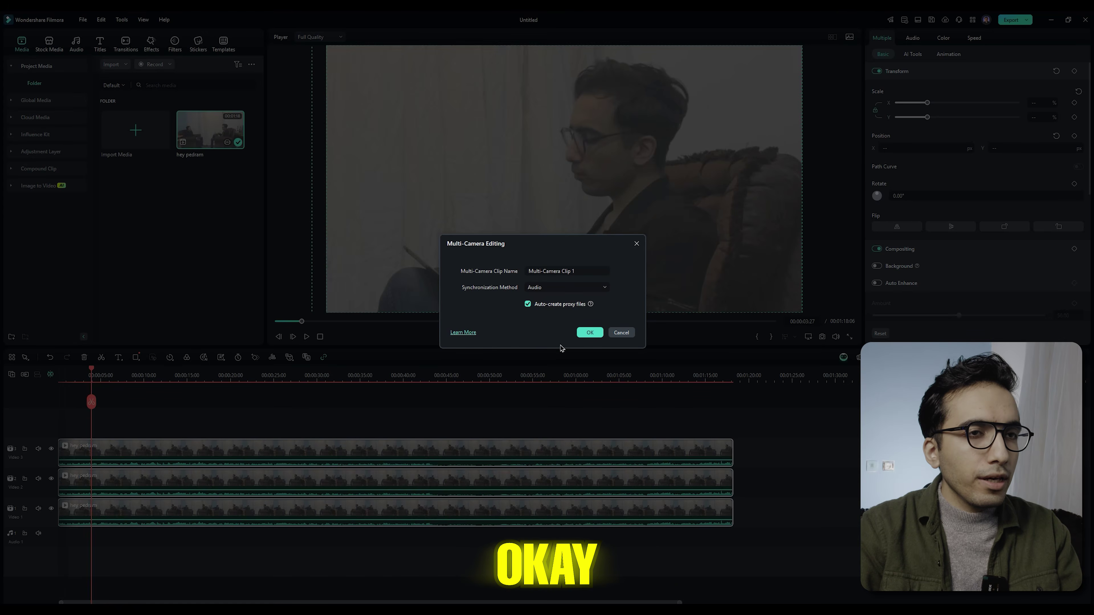
click(589, 333)
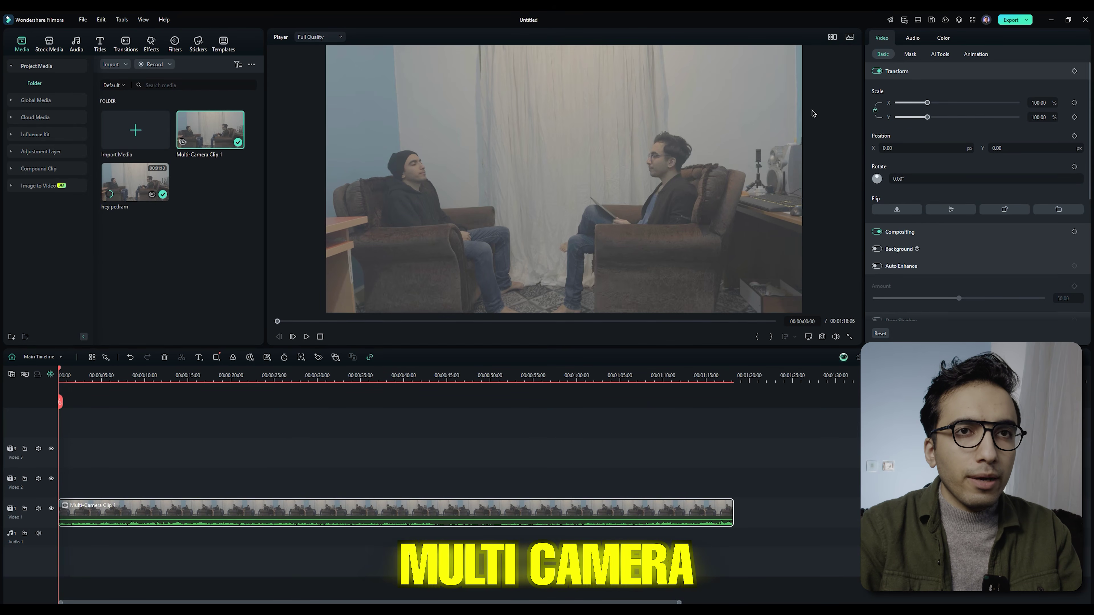
Step: Cut repeatedly between the wide shot, the beanie guest's close-up and the glasses close-up
click(832, 37)
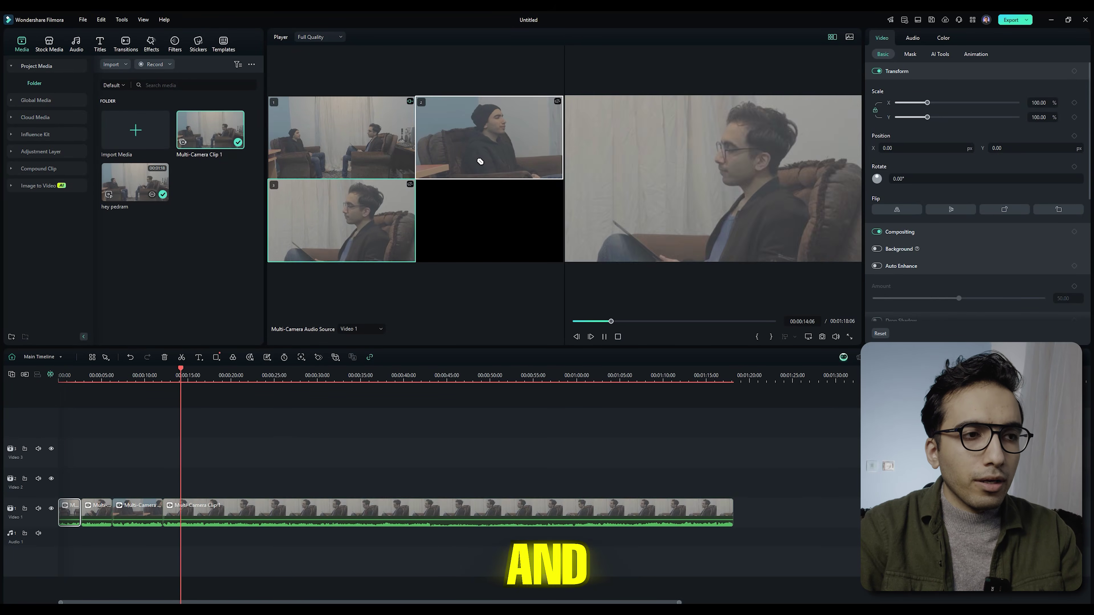
click(478, 163)
click(366, 215)
click(395, 162)
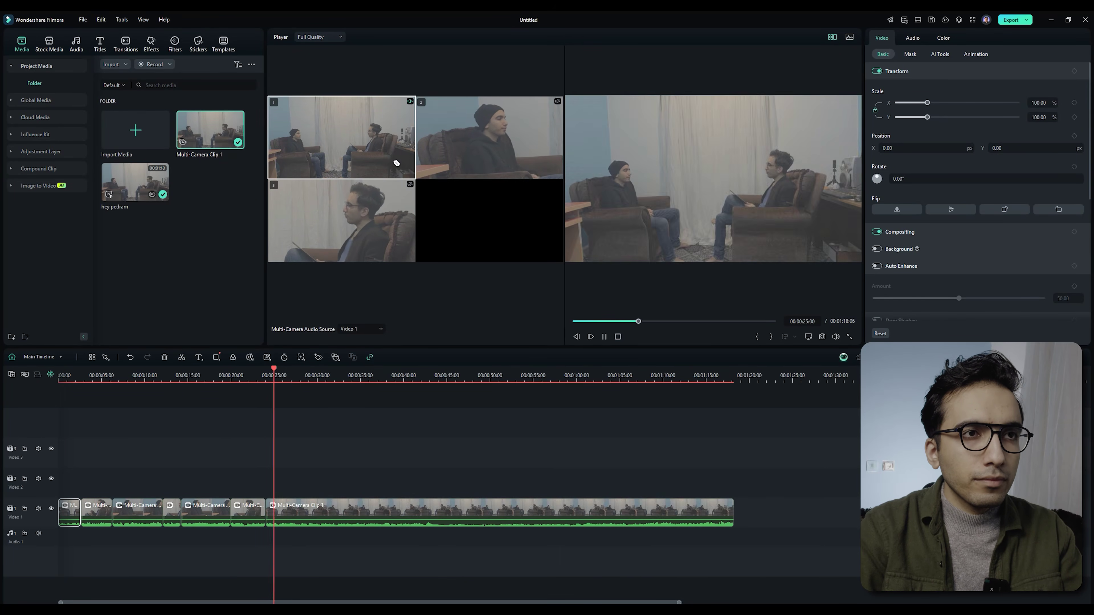
click(471, 150)
click(381, 227)
click(420, 155)
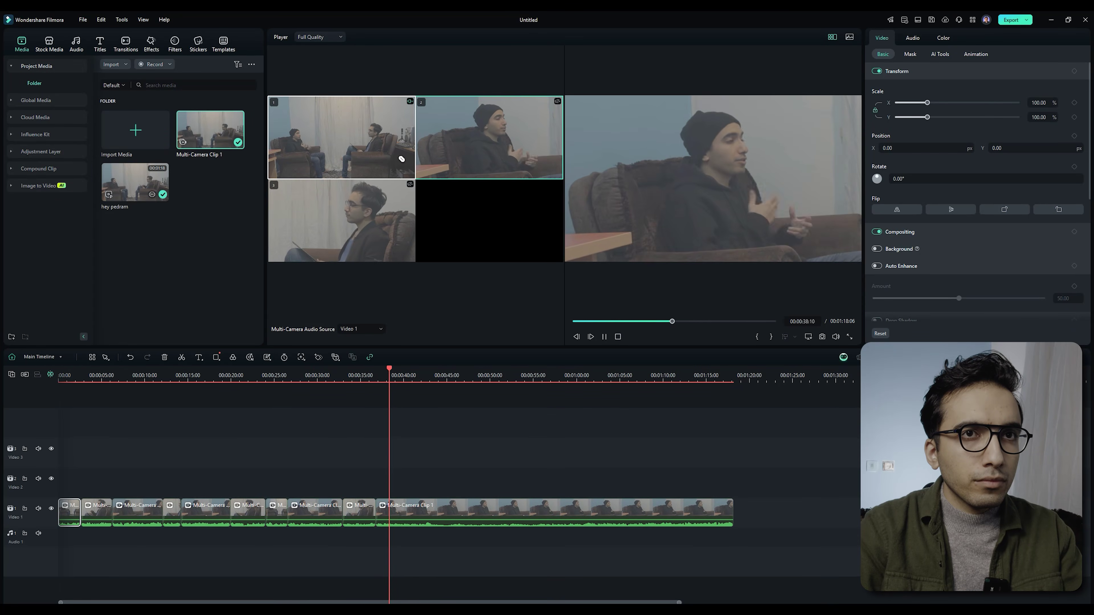
click(397, 156)
click(476, 147)
click(342, 218)
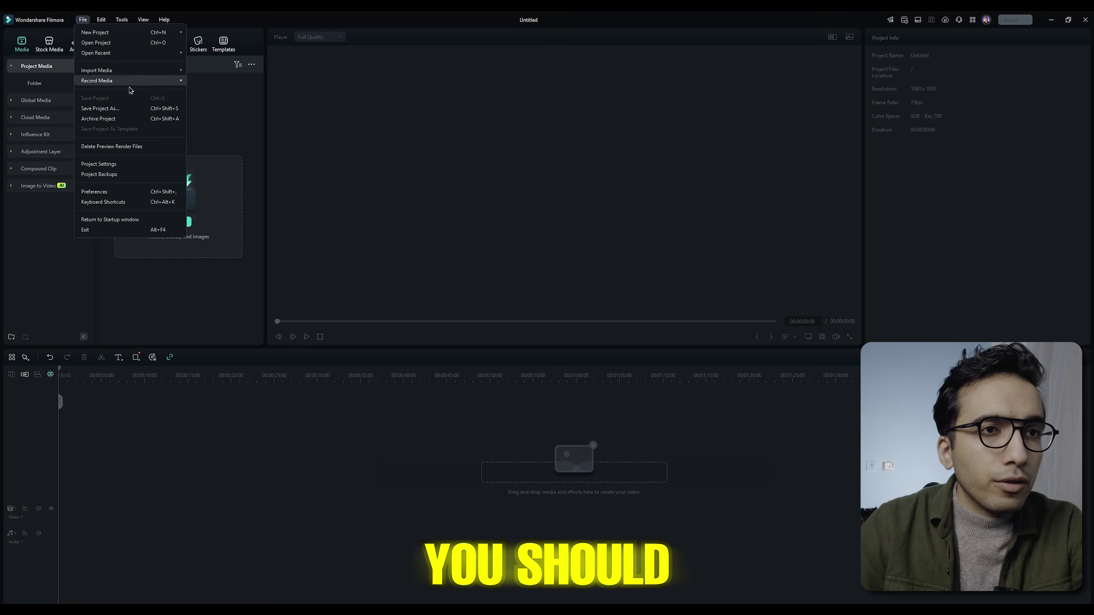
Step: Set the project to 9:16 portrait at 30 fps and place clip C2 on Video 2
click(120, 166)
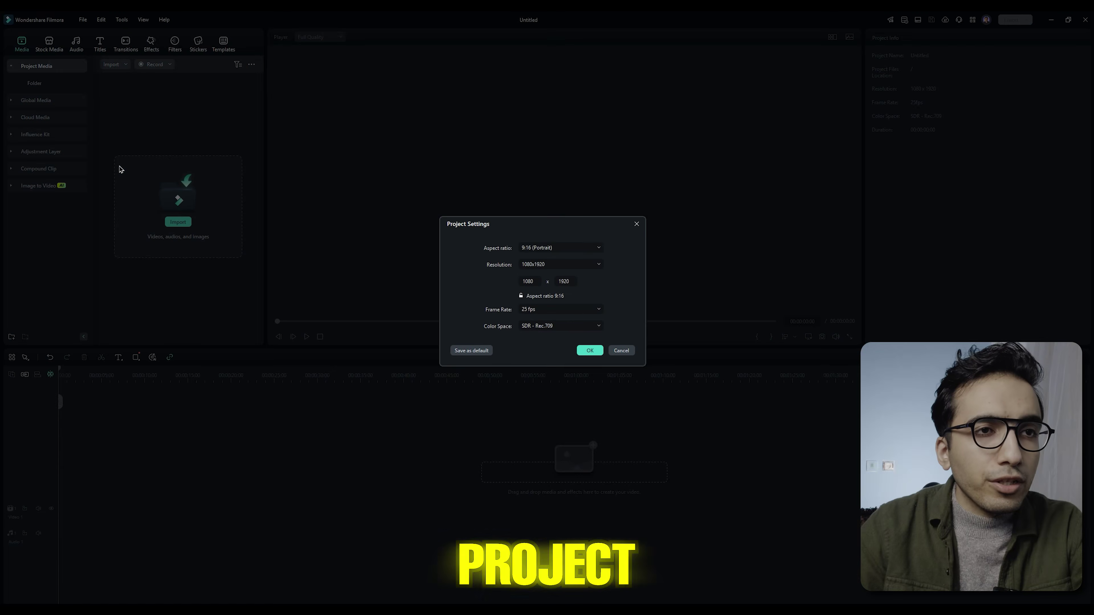
click(530, 250)
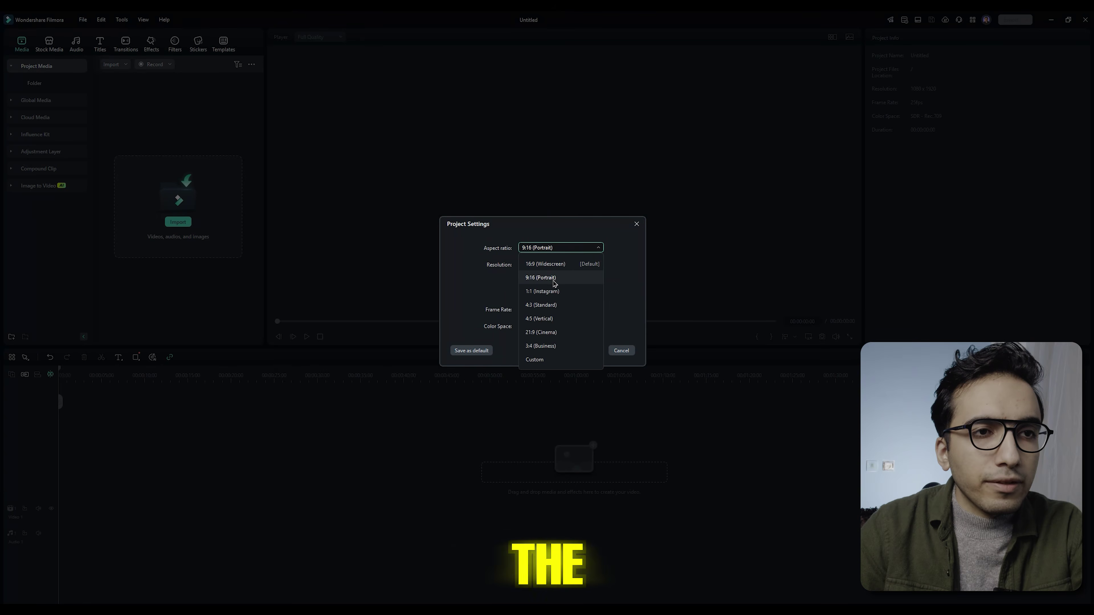
click(579, 308)
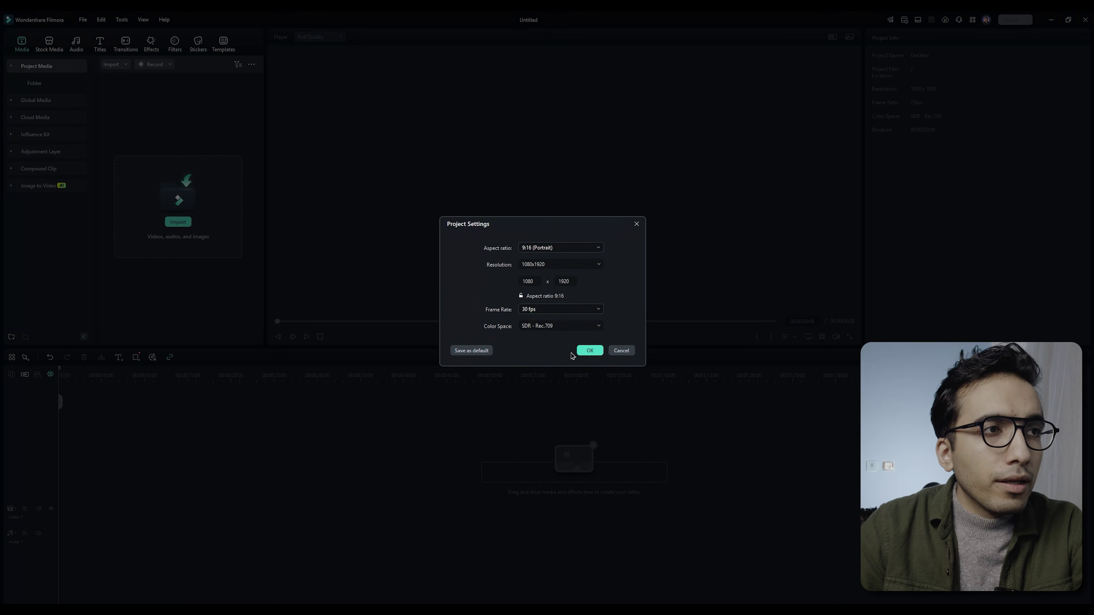
click(589, 350)
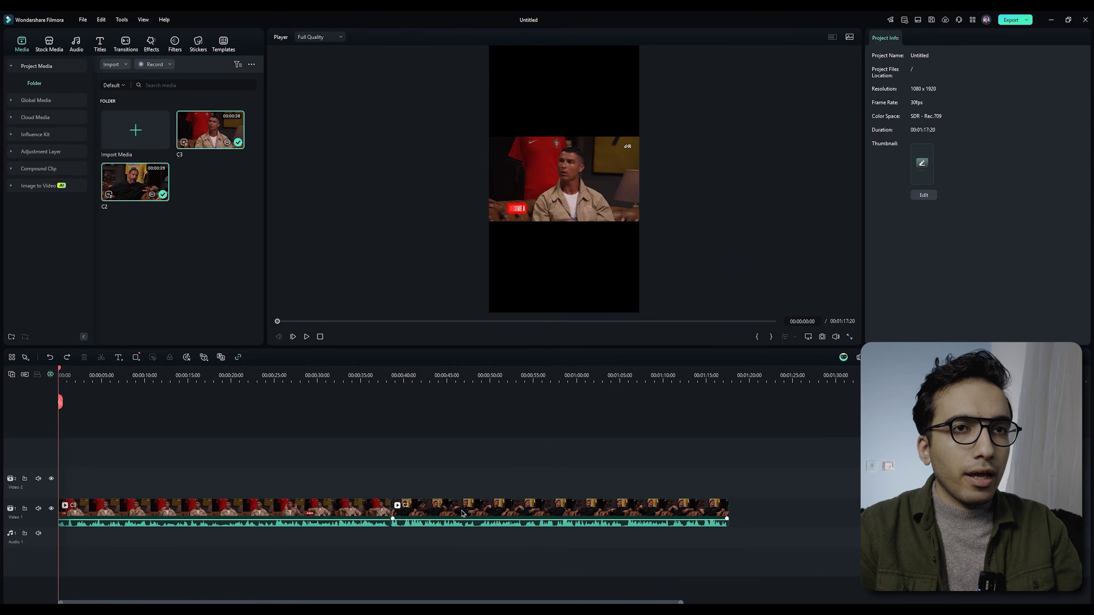
drag(478, 512, 145, 477)
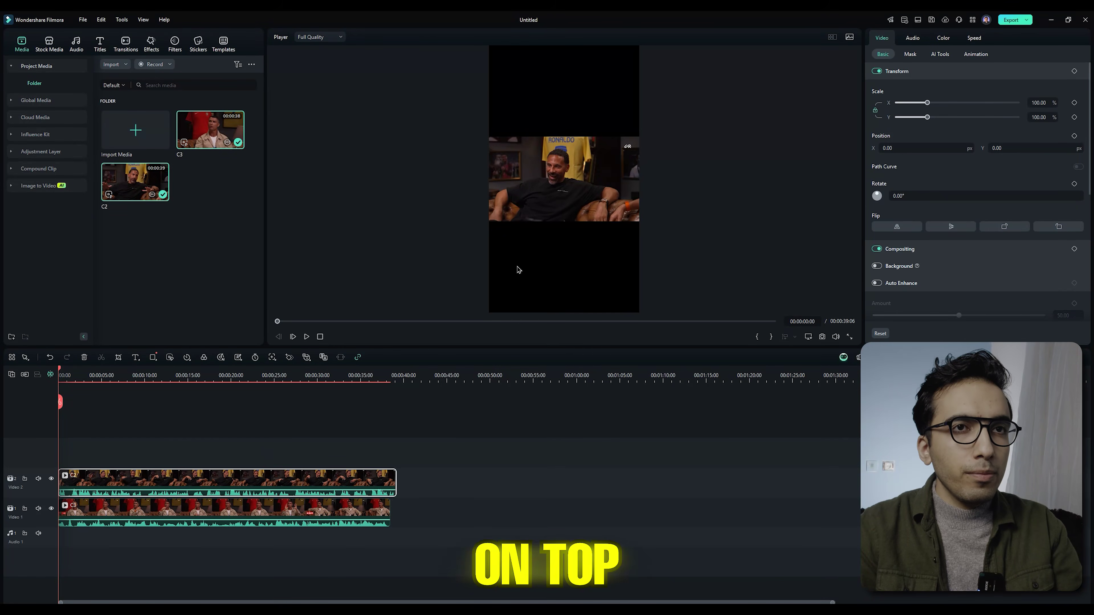
Step: Move C2 to the top of the portrait frame and enlarge it to fill the top half
click(548, 210)
drag(600, 207, 711, 168)
drag(594, 143, 581, 144)
Step: Scale C3 to about 176%, move it into the bottom half, and play back the split screen
click(598, 207)
drag(640, 222, 754, 285)
drag(606, 231, 540, 254)
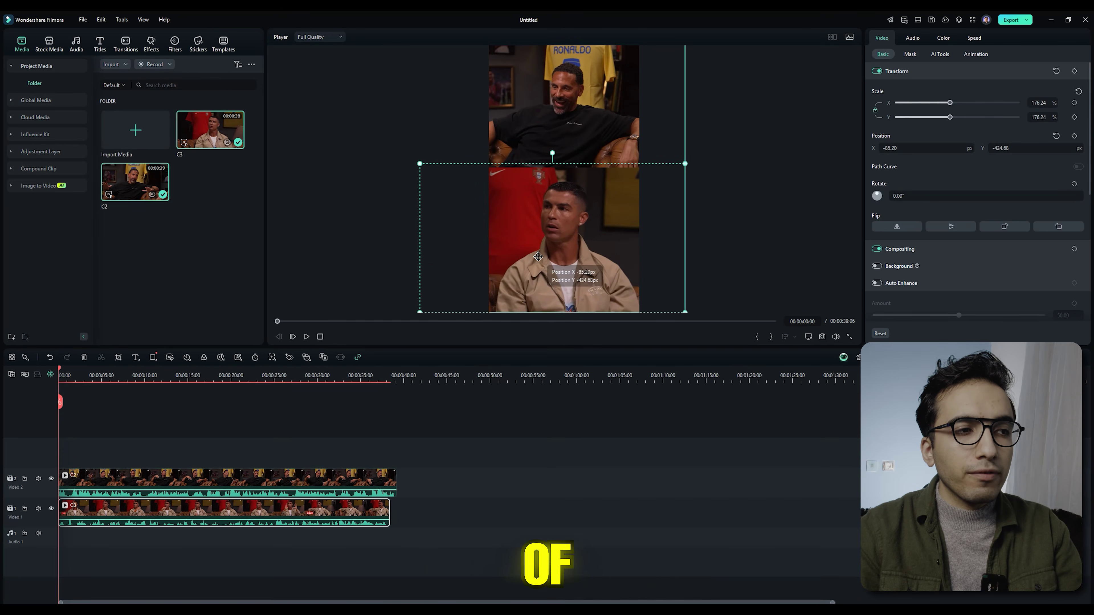
click(89, 453)
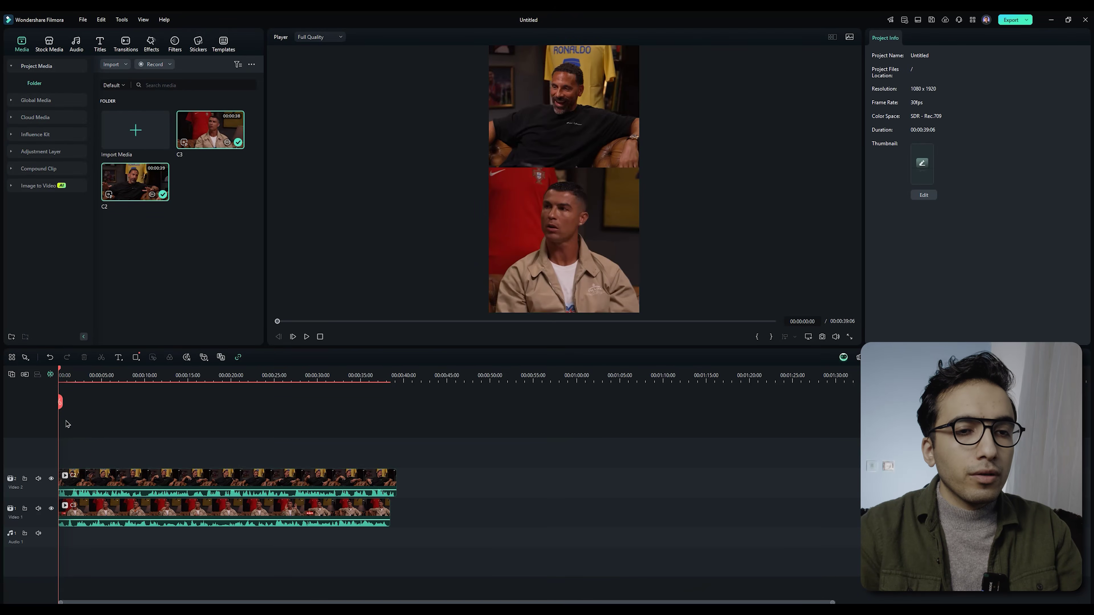